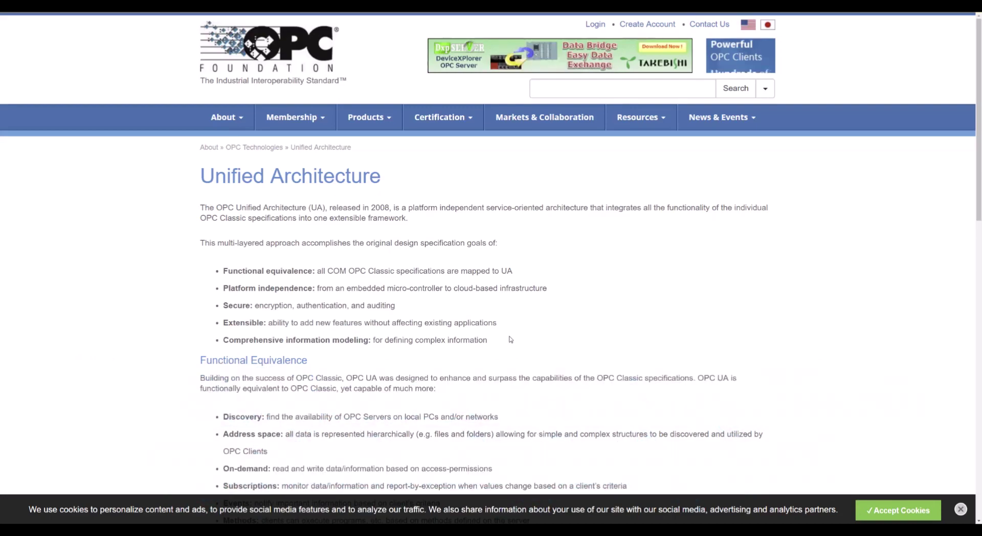
- Scroll the OPC UA Unified Architecture page through Platform Independence down to the Security section
{"action": "scroll", "coordinate": [506, 359], "scroll_direction": "down", "scroll_amount": 5}
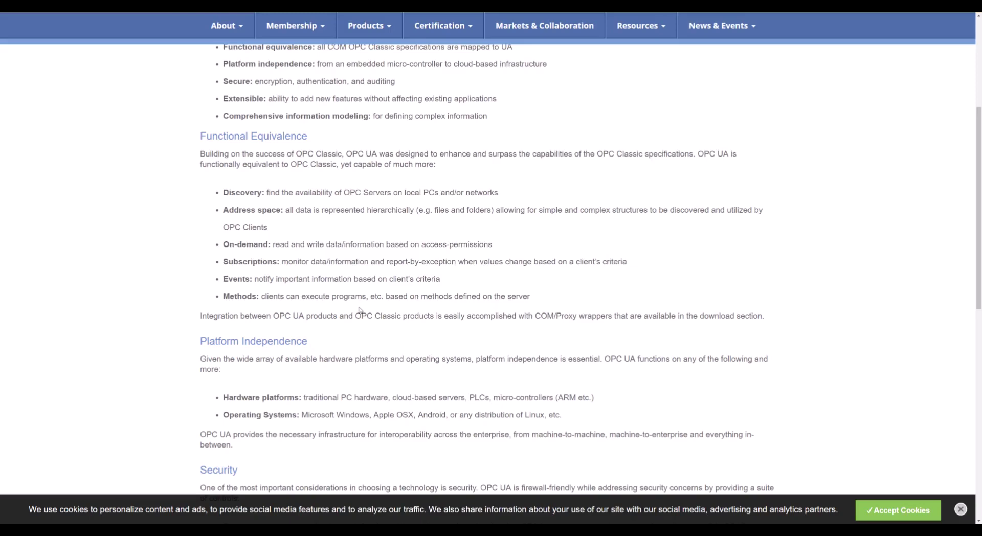
{"action": "scroll", "coordinate": [359, 311], "scroll_direction": "down", "scroll_amount": 5}
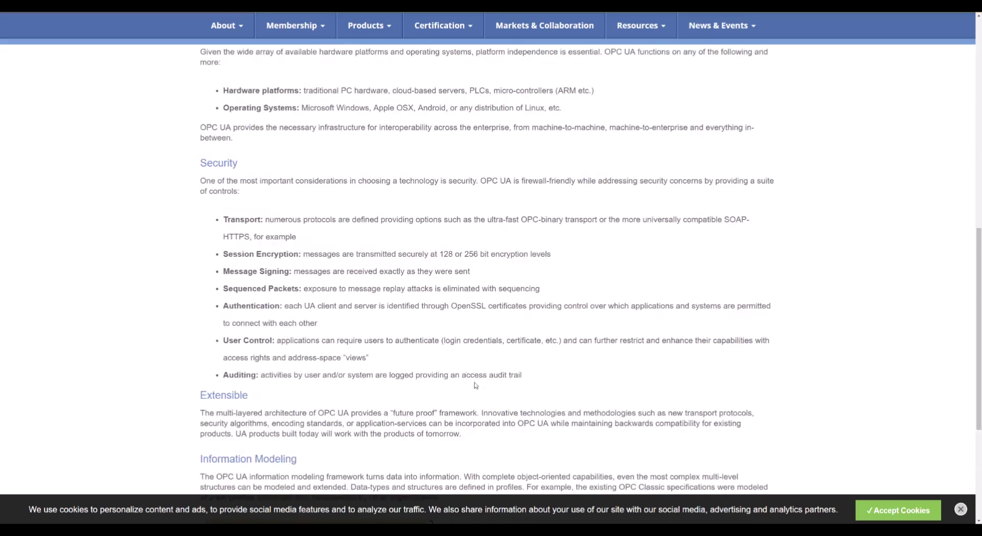
{"action": "scroll", "coordinate": [483, 389], "scroll_direction": "up", "scroll_amount": 2}
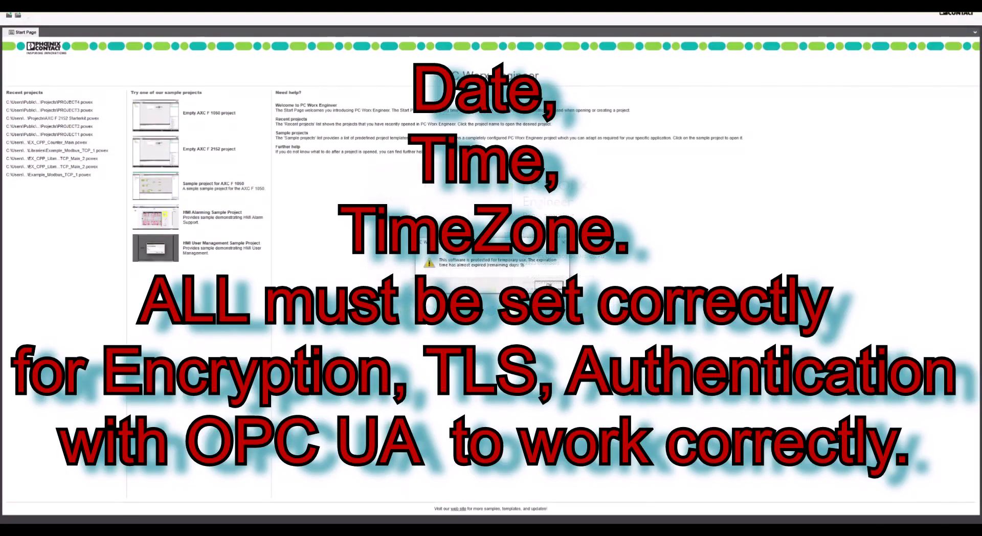
- Dismiss the licence-expiry warning on the PC Worx Engineer Start Page
{"action": "left_click", "coordinate": [558, 285]}
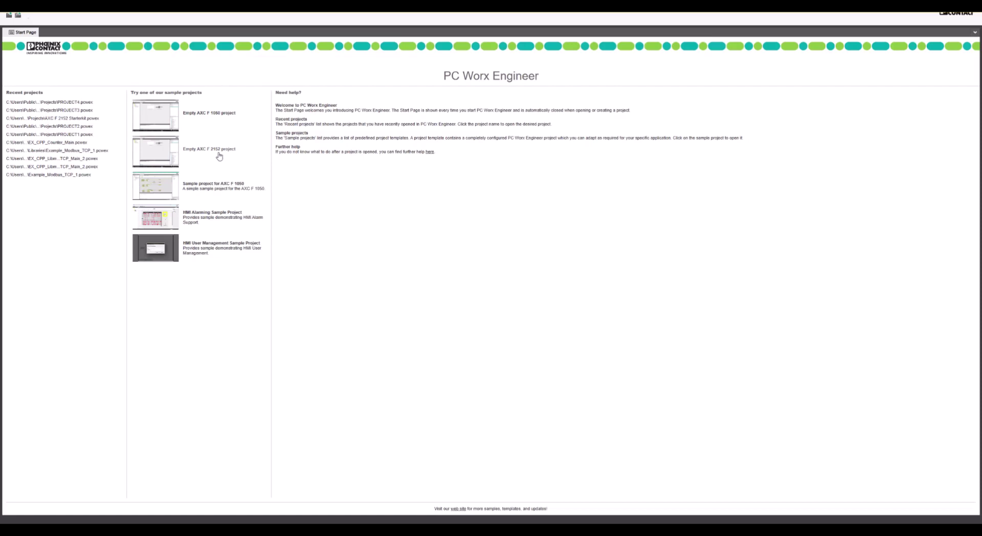
- Open the 'Empty AXC F 2152 project' sample to create PROJECT1 with controller axc2152-1
{"action": "left_click", "coordinate": [155, 151]}
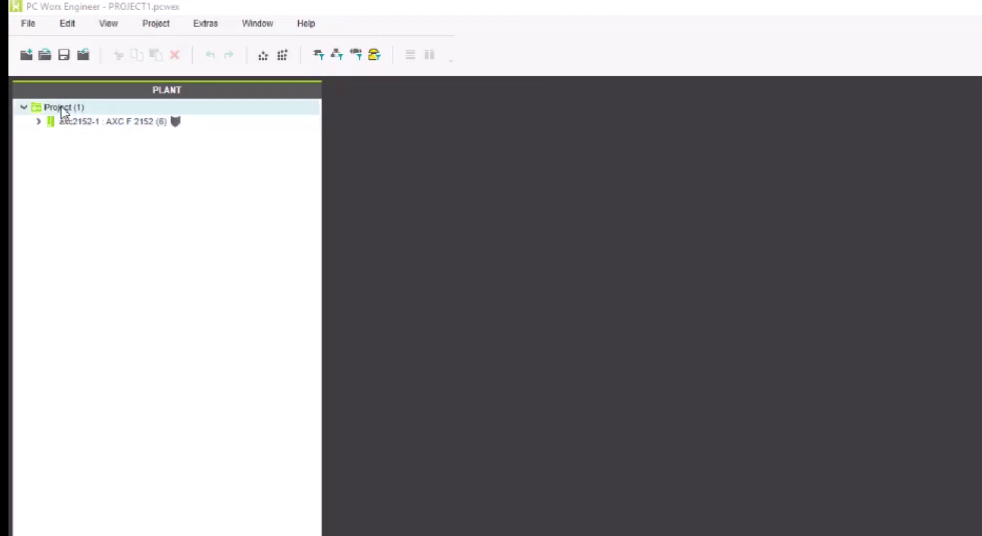
- Expand axc2152-1 in the plant tree and select its OPC UA and Axioline F nodes
{"action": "left_click", "coordinate": [39, 122]}
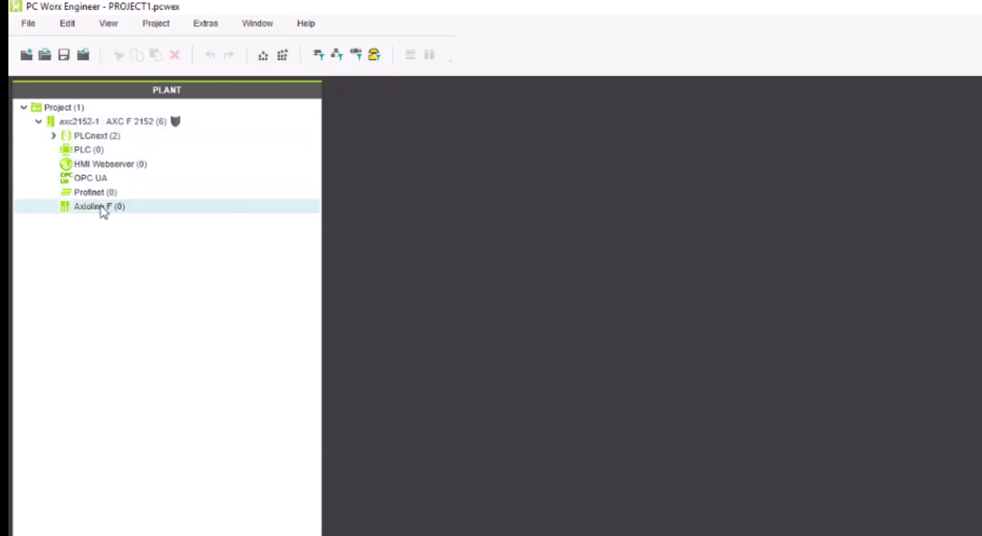
{"action": "left_click", "coordinate": [116, 178]}
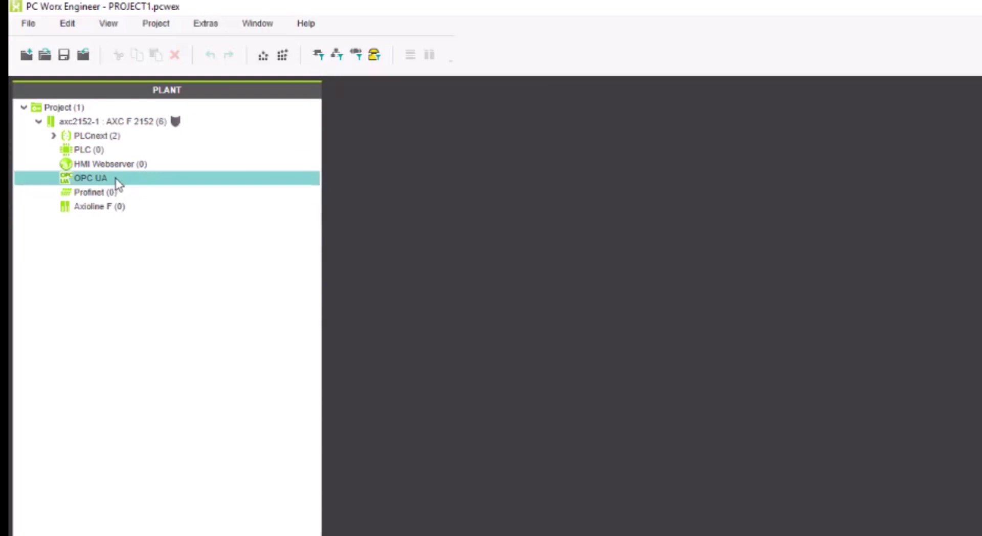
{"action": "left_click", "coordinate": [113, 206]}
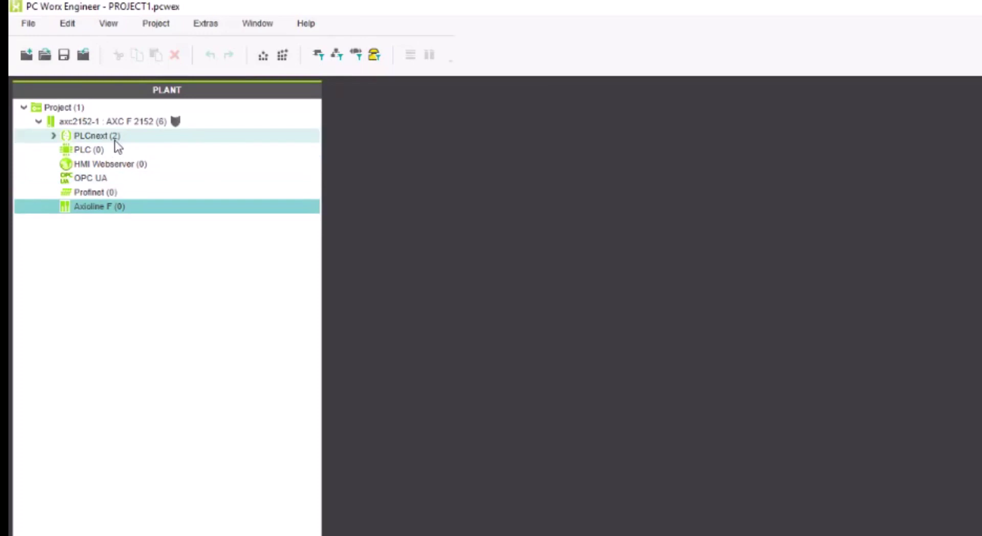
- Set the network01 IP range from 192.168.1.2 to 192.168.1.254 in the project settings
{"action": "double_click", "coordinate": [124, 108]}
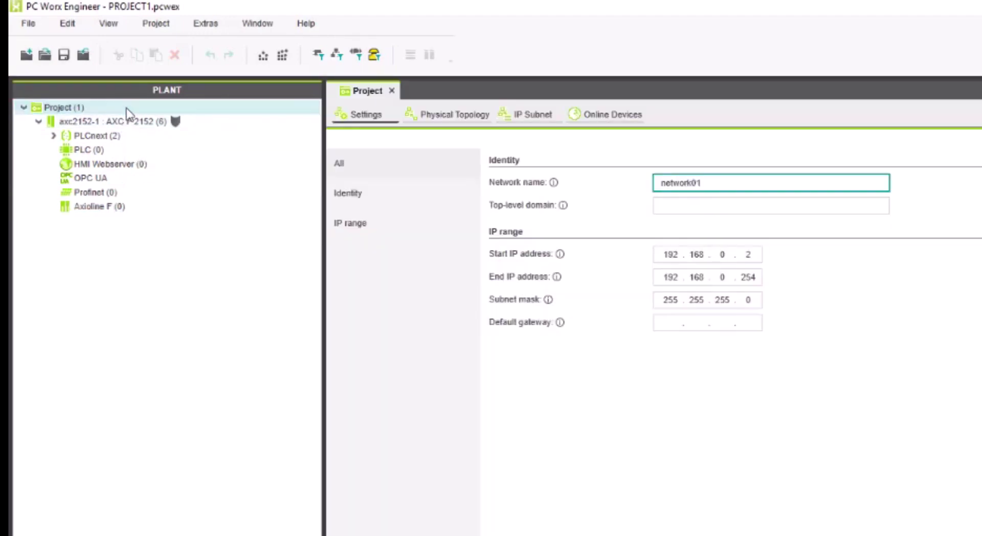
{"action": "left_click", "coordinate": [722, 254]}
{"action": "left_click_drag", "start_coordinate": [722, 256], "coordinate": [725, 256]}
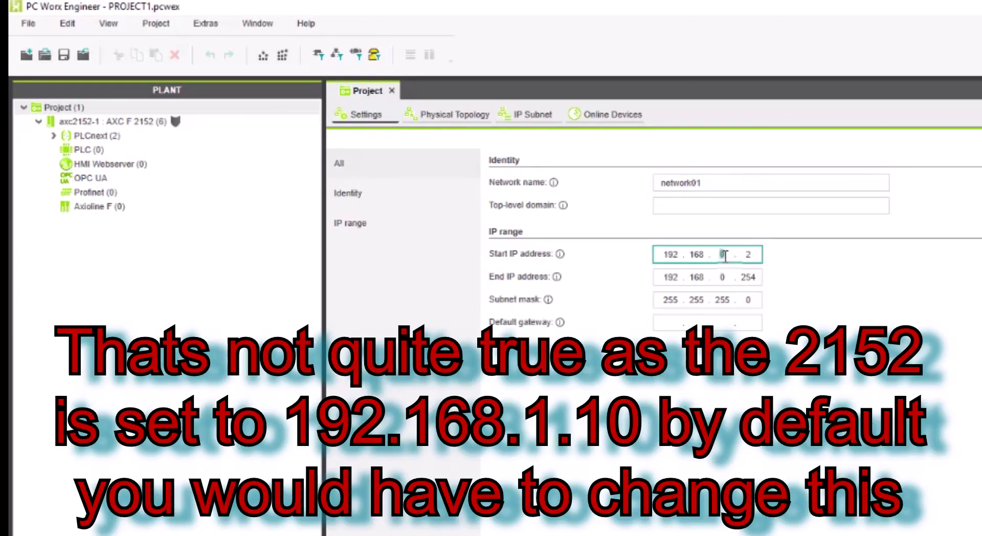
{"action": "type", "text": "1"}
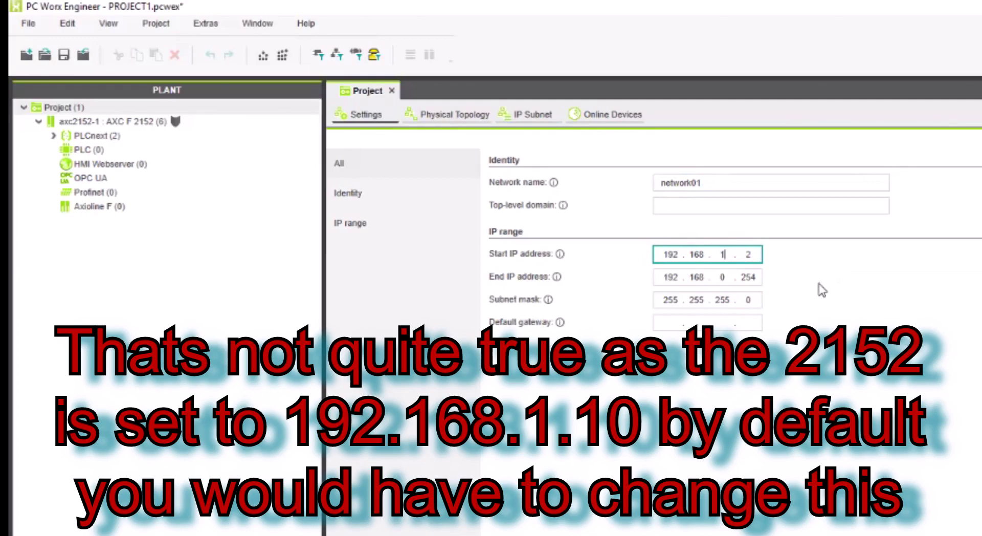
{"action": "double_click", "coordinate": [723, 277]}
{"action": "type", "text": "1"}
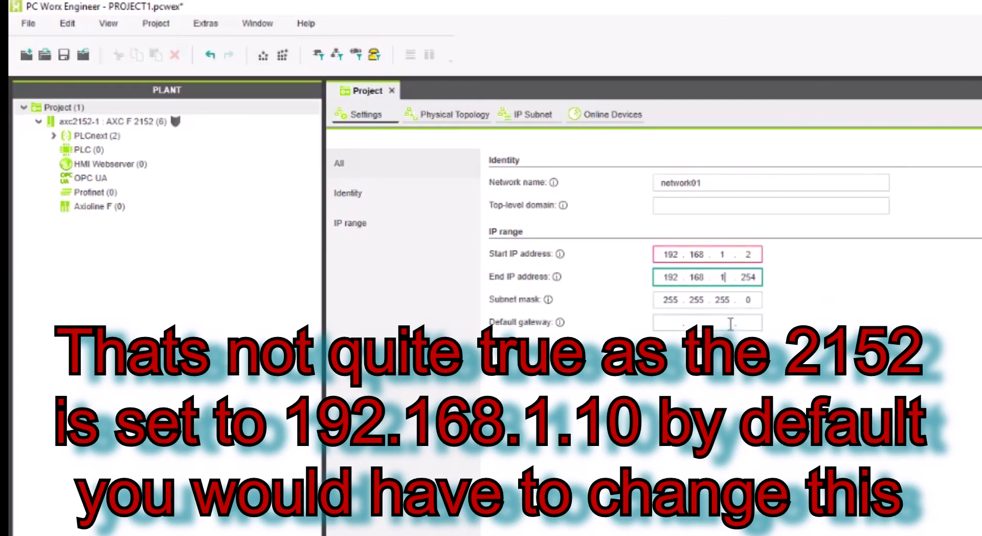
{"action": "left_click", "coordinate": [731, 323]}
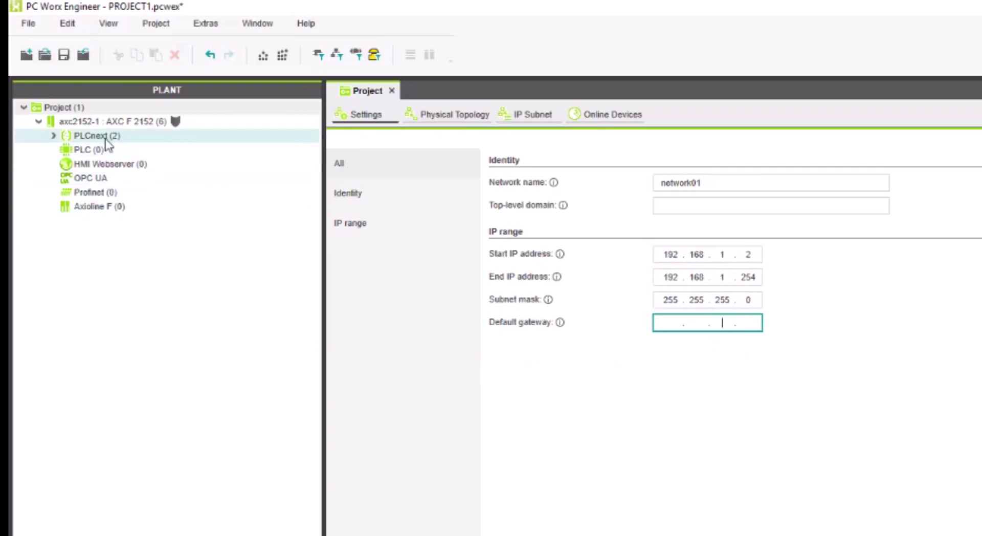
- Show the Online Devices tab listing station axc2152-1 at 192.168.1.2
{"action": "left_click", "coordinate": [632, 121]}
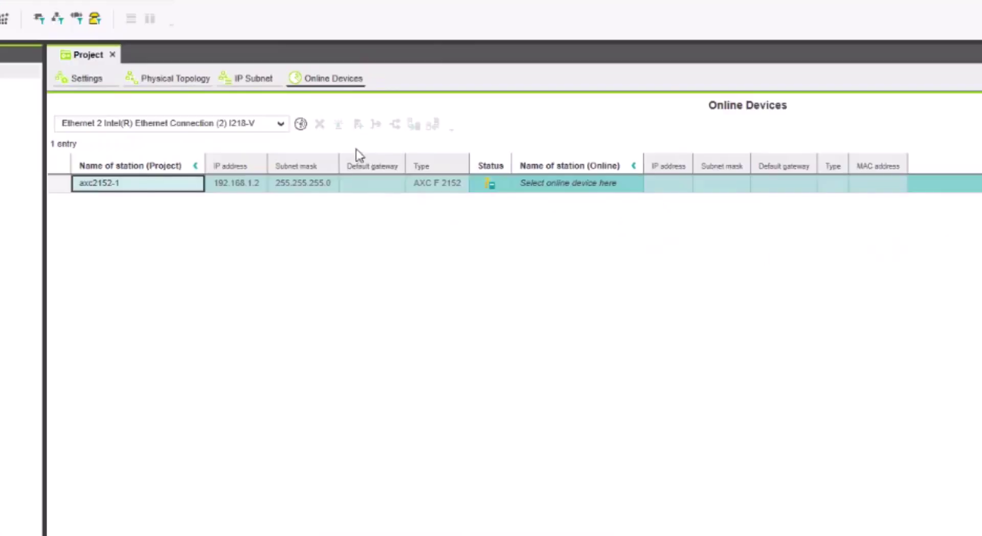
- Scan the network and apply the found controller's settings, giving axc2152-1 IP 192.168.1.10 and gateway 192.168.1.1
{"action": "left_click", "coordinate": [301, 125]}
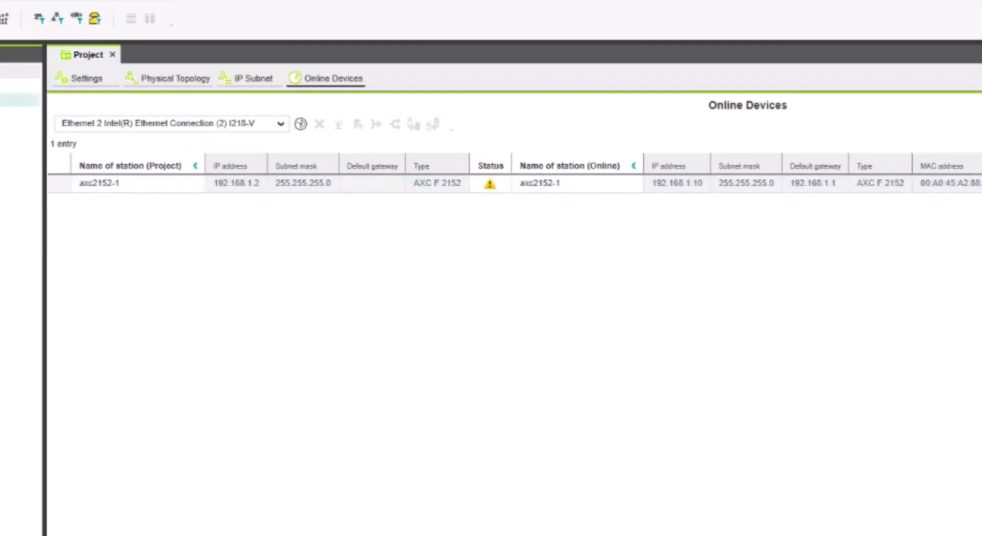
{"action": "right_click", "coordinate": [490, 185]}
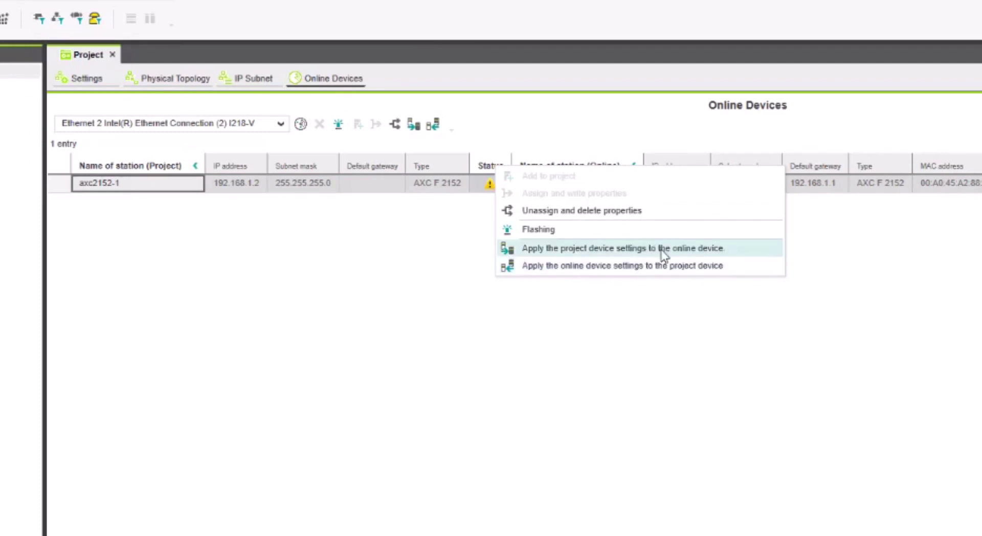
{"action": "left_click", "coordinate": [656, 272]}
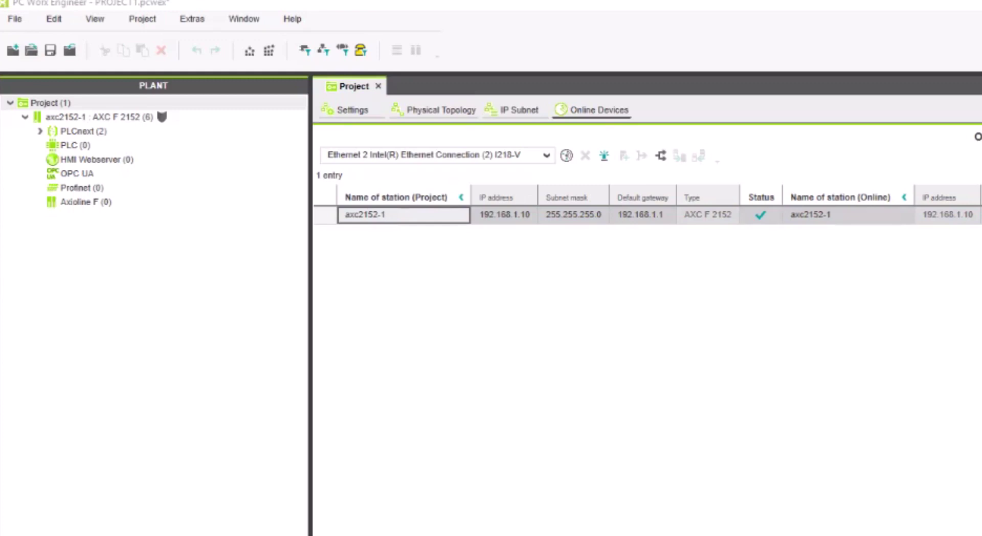
- Open the Axioline F device list and put AXL F DI8/1 DO8/1 1H in row 1
{"action": "left_click", "coordinate": [68, 207]}
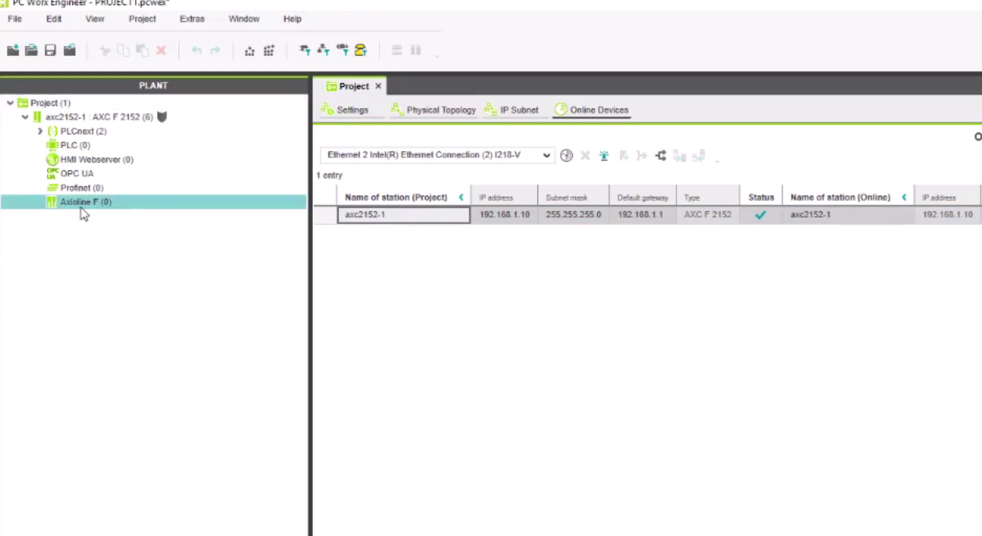
{"action": "double_click", "coordinate": [82, 203]}
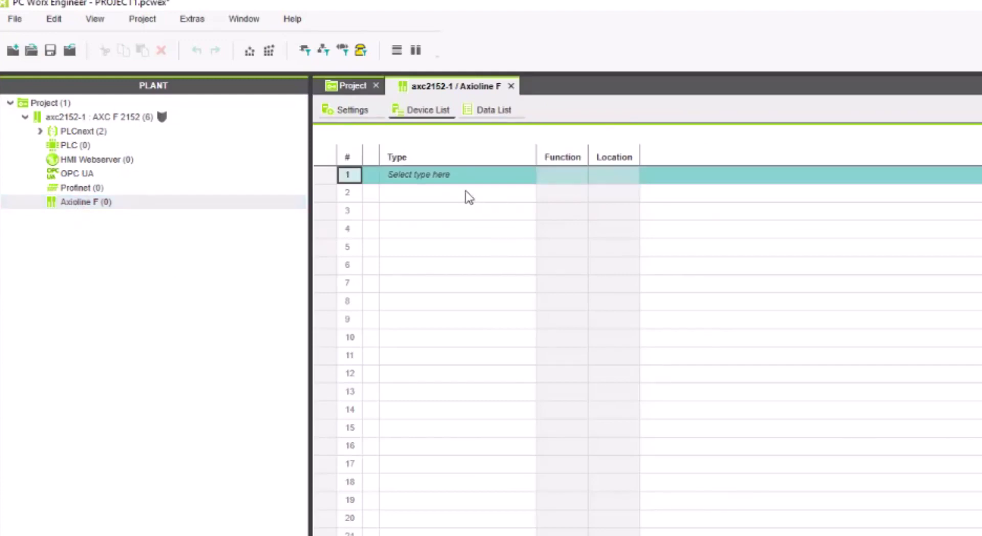
{"action": "left_click", "coordinate": [472, 176]}
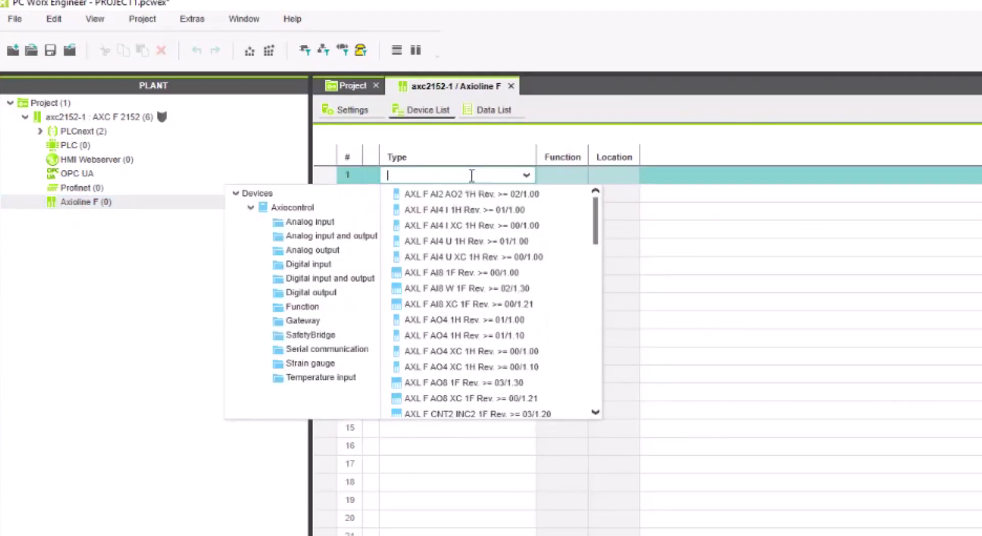
{"action": "left_click", "coordinate": [356, 281]}
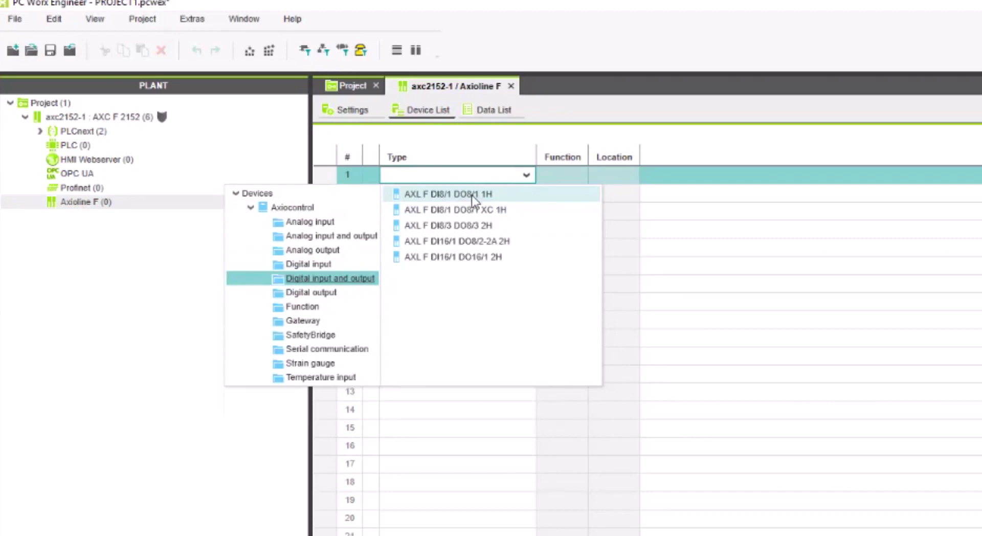
{"action": "left_click", "coordinate": [500, 197]}
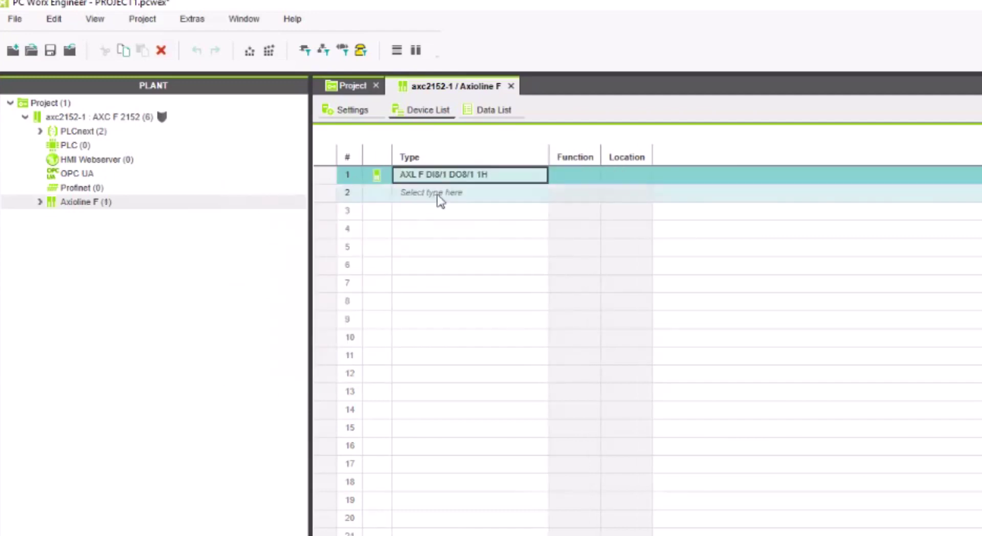
- Put the AXL F AI2 AO2 1H Rev. >= 02/1.00 analog module in row 2
{"action": "left_click", "coordinate": [440, 197]}
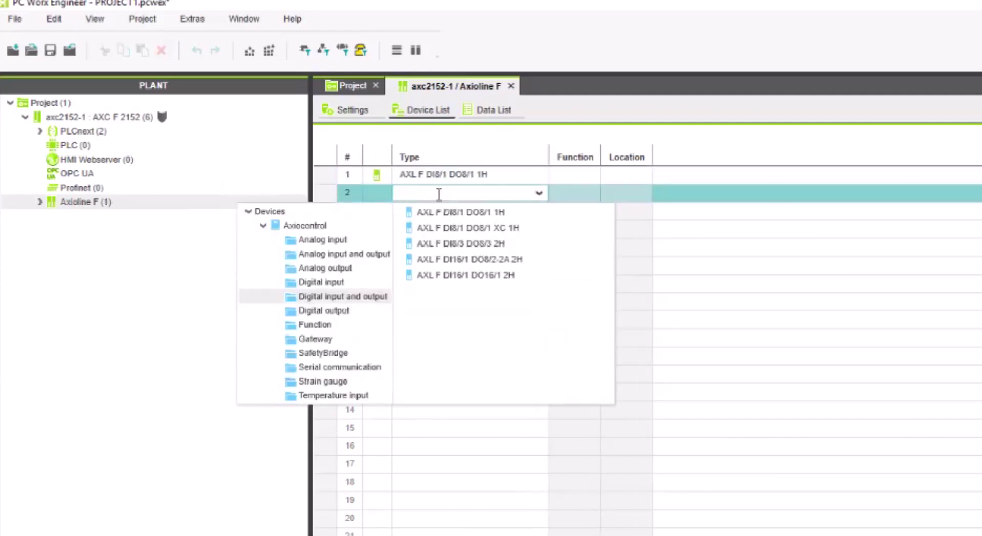
{"action": "left_click", "coordinate": [377, 256]}
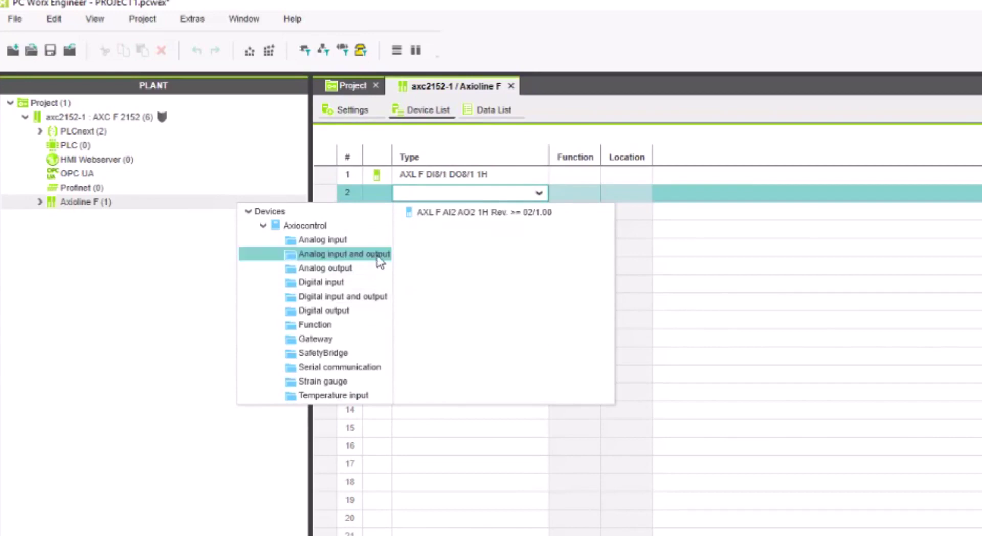
{"action": "left_click", "coordinate": [449, 214]}
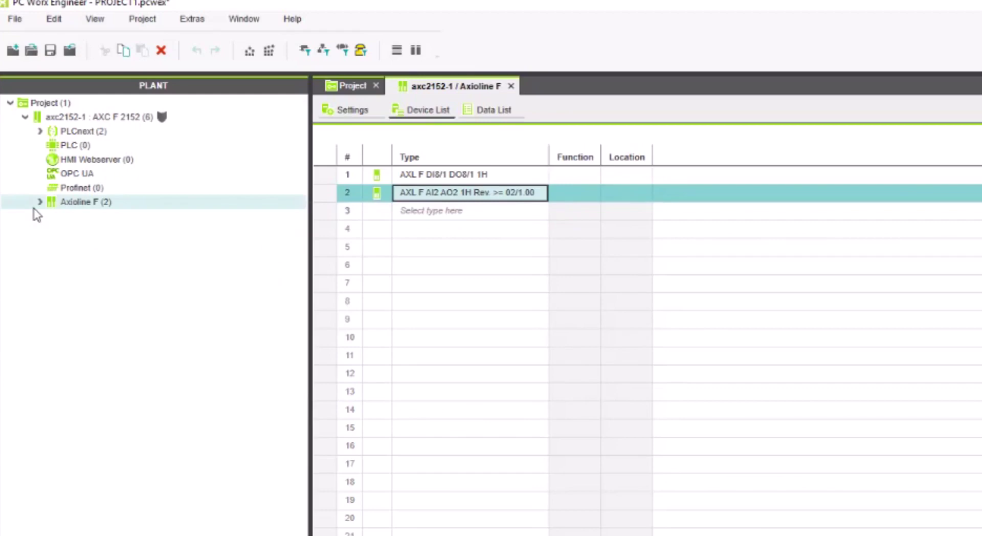
- View the PLCnext tasks, then open the PLC (0) Data List with its 65 entries
{"action": "double_click", "coordinate": [101, 134]}
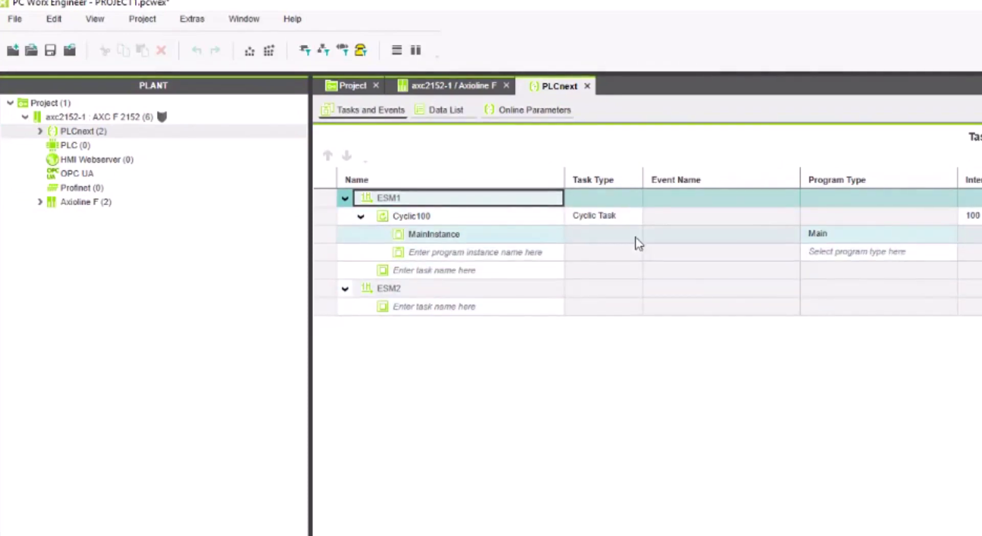
{"action": "double_click", "coordinate": [116, 147]}
{"action": "left_click", "coordinate": [416, 114]}
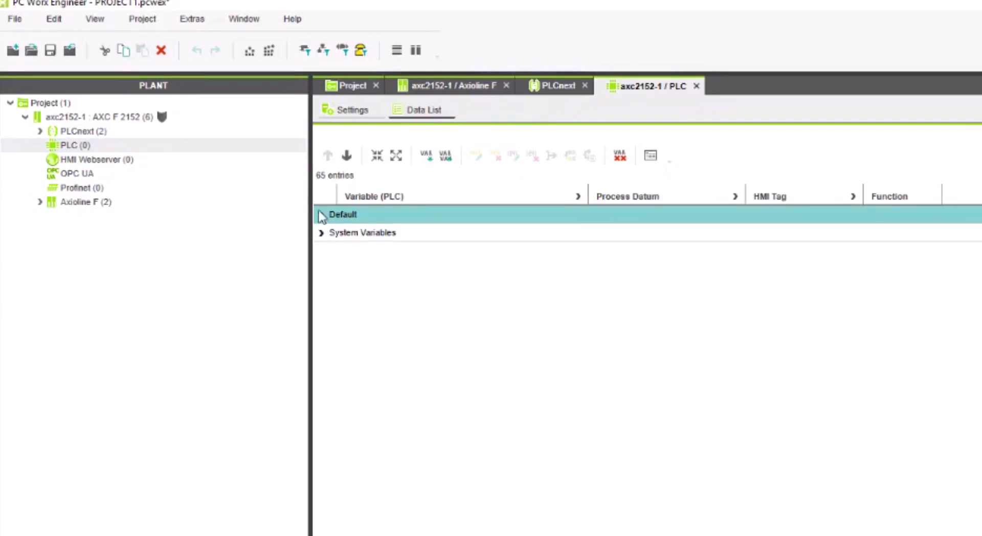
- Expand the Default and System Variables groups, scroll through them, then select OPC UA
{"action": "left_click", "coordinate": [321, 215]}
{"action": "left_click", "coordinate": [321, 252]}
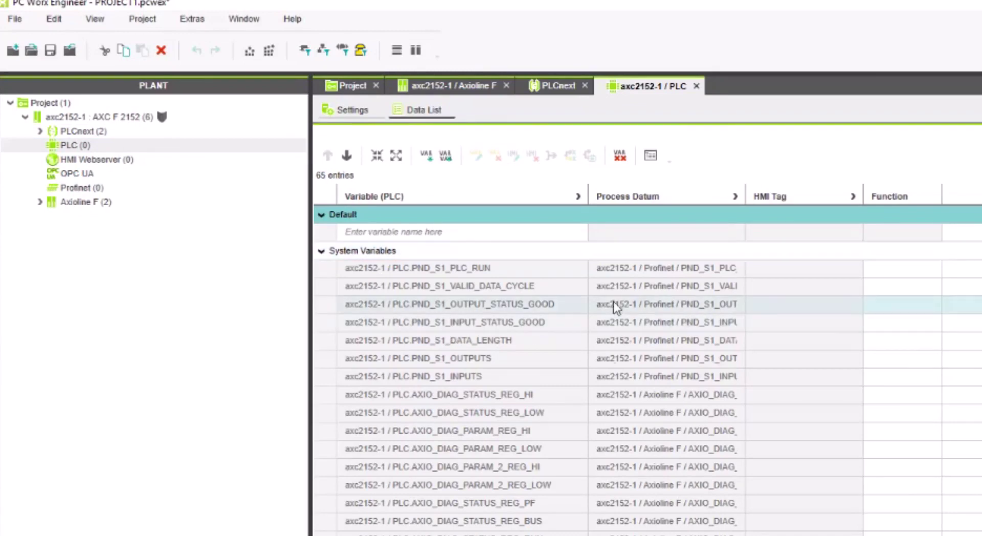
{"action": "scroll", "coordinate": [648, 370], "scroll_direction": "down", "scroll_amount": 10}
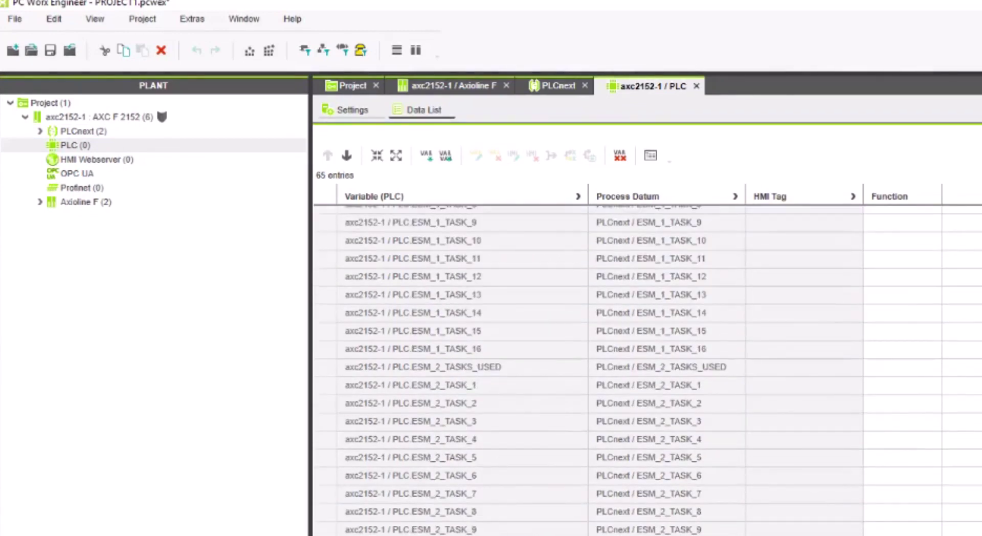
{"action": "scroll", "coordinate": [648, 370], "scroll_direction": "up", "scroll_amount": 10}
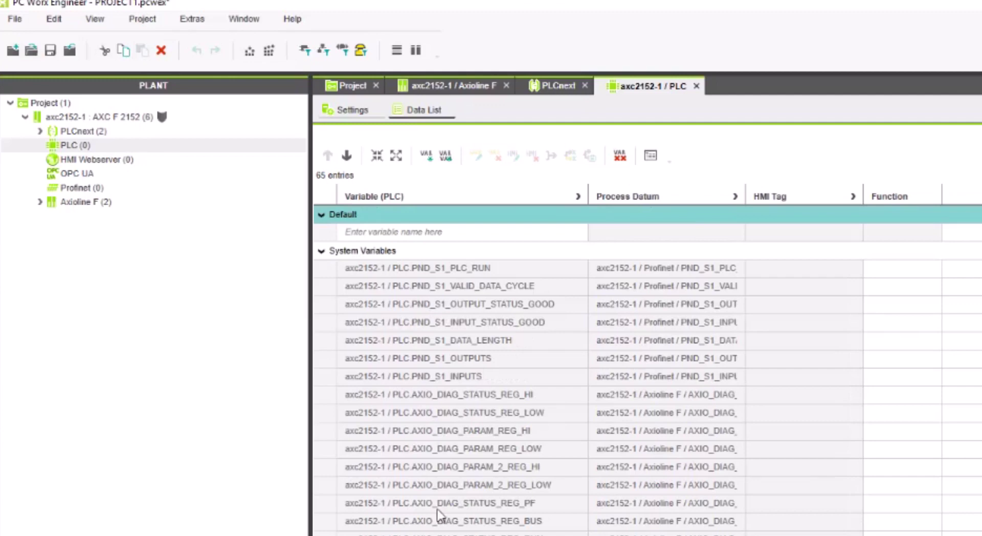
{"action": "left_click", "coordinate": [93, 174]}
- Open the OPC UA settings, keep IN/OUT-Port visibility at All, and show the Security settings
{"action": "double_click", "coordinate": [93, 174]}
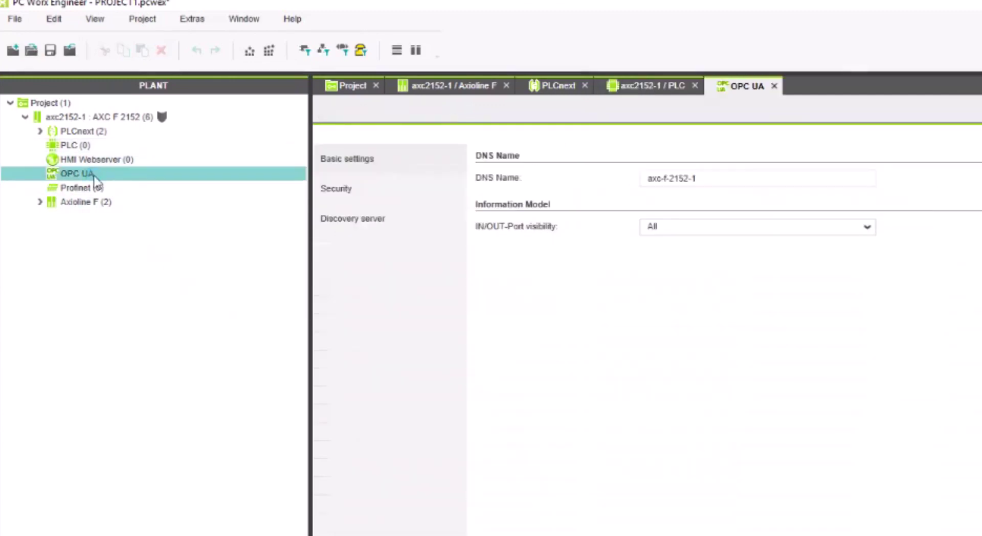
{"action": "left_click", "coordinate": [376, 162]}
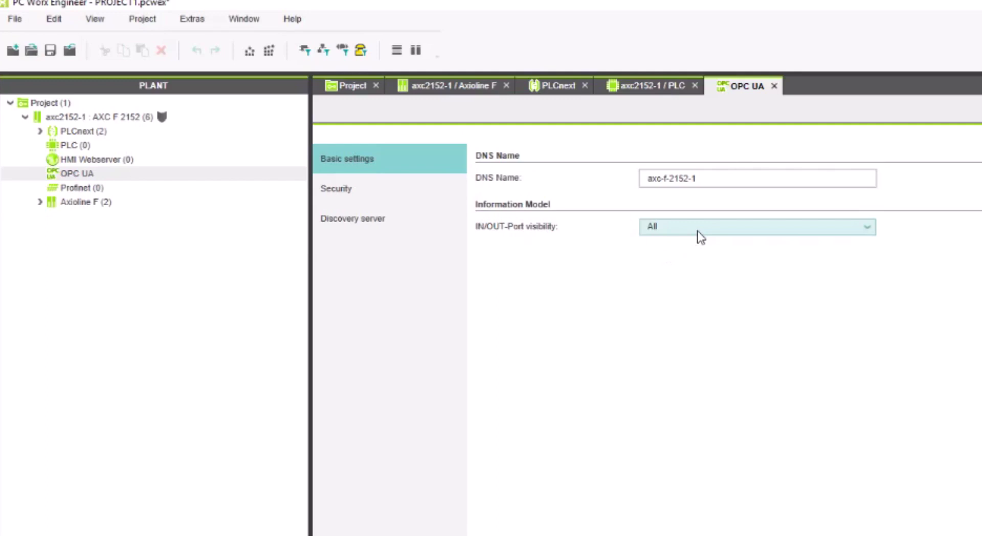
{"action": "left_click", "coordinate": [701, 238]}
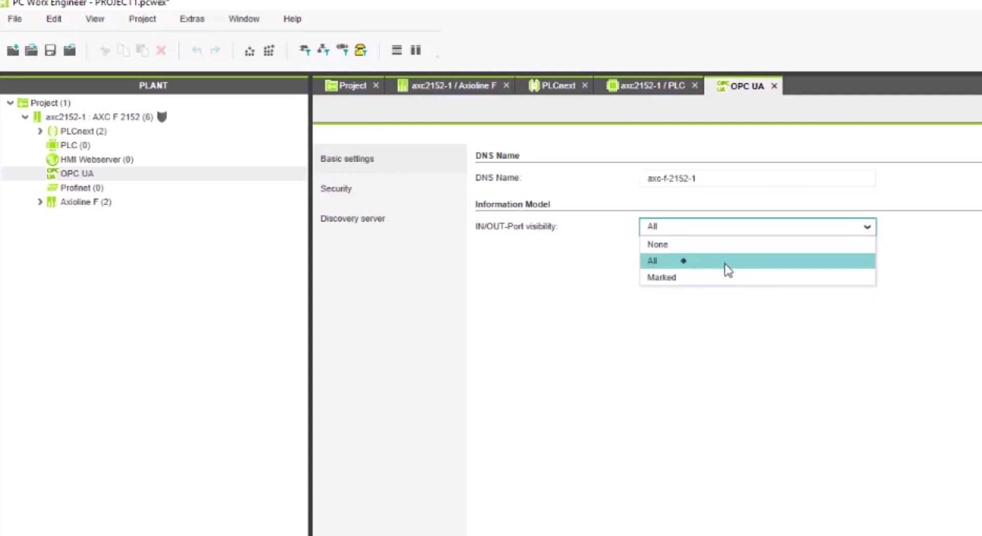
{"action": "left_click", "coordinate": [701, 365]}
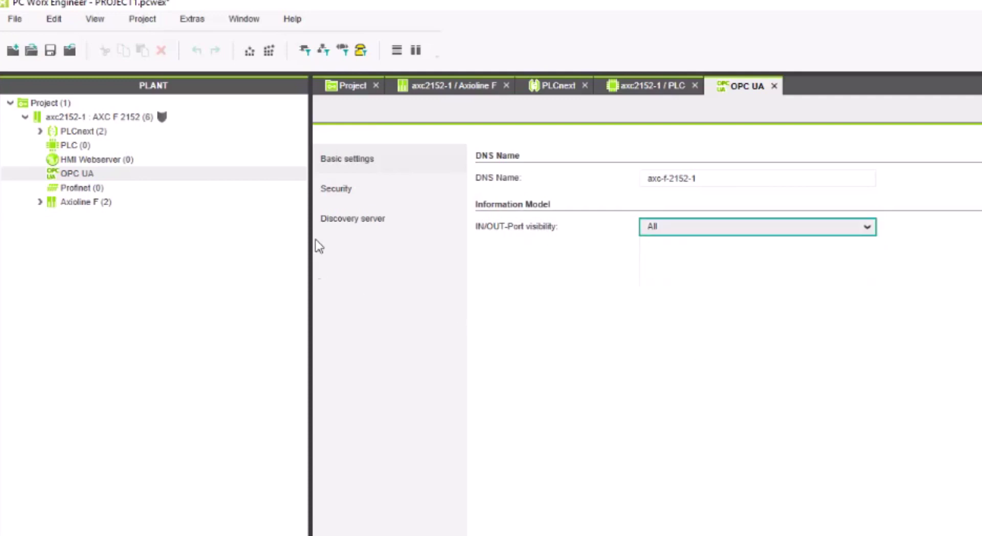
{"action": "left_click", "coordinate": [349, 190]}
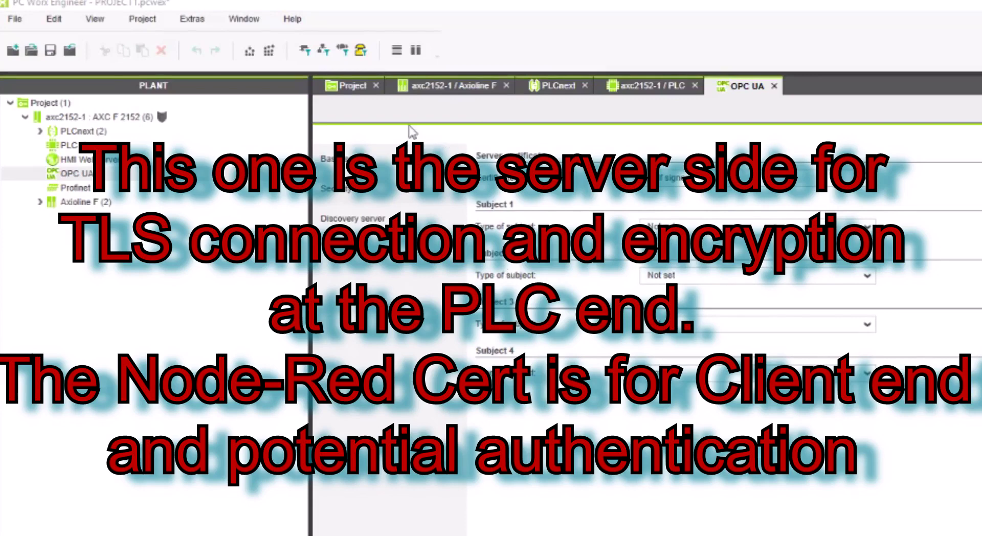
- Leave OPC UA discovery registration Disabled and expand Axioline F to list dio-1 and aio-1
{"action": "left_click", "coordinate": [364, 220]}
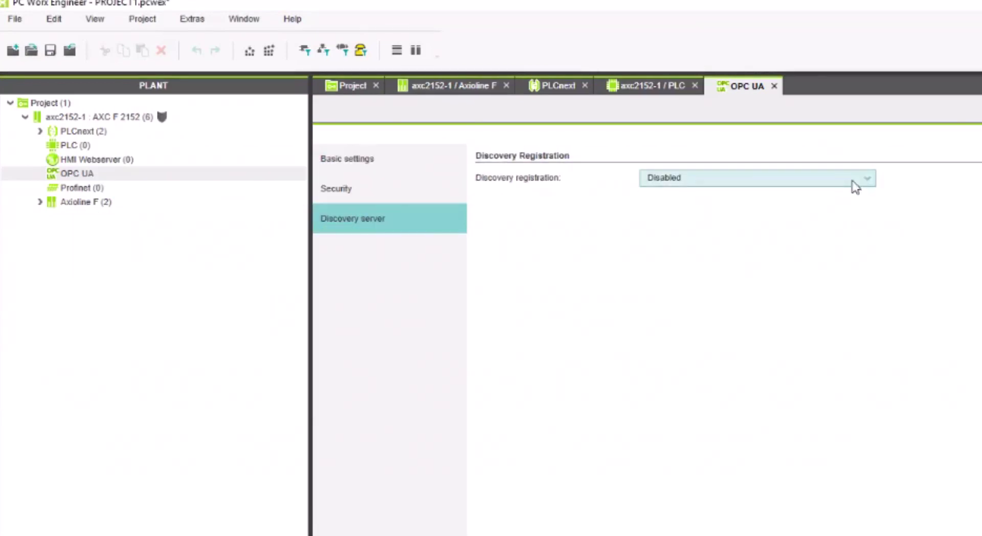
{"action": "left_click", "coordinate": [865, 180]}
{"action": "left_click", "coordinate": [855, 200]}
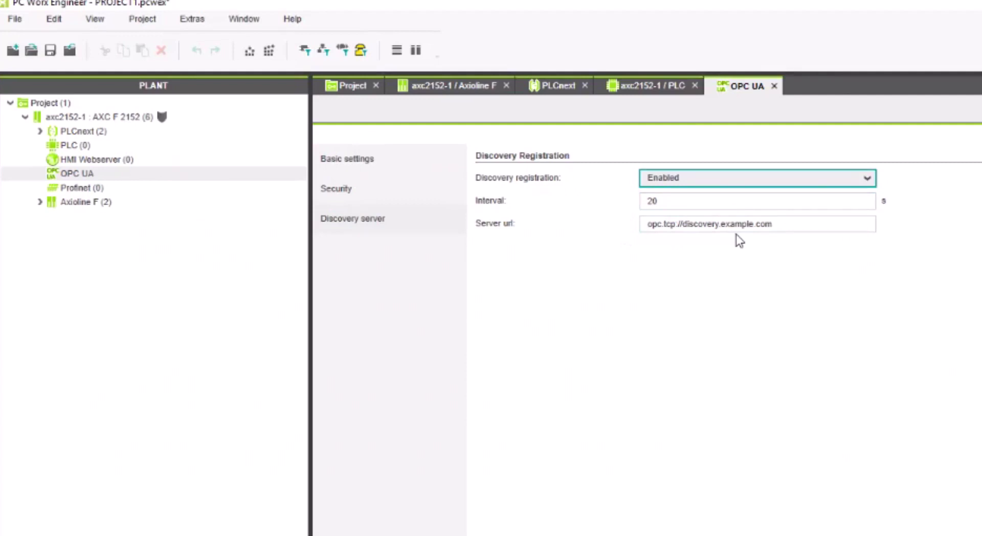
{"action": "left_click", "coordinate": [787, 180]}
{"action": "left_click", "coordinate": [787, 213]}
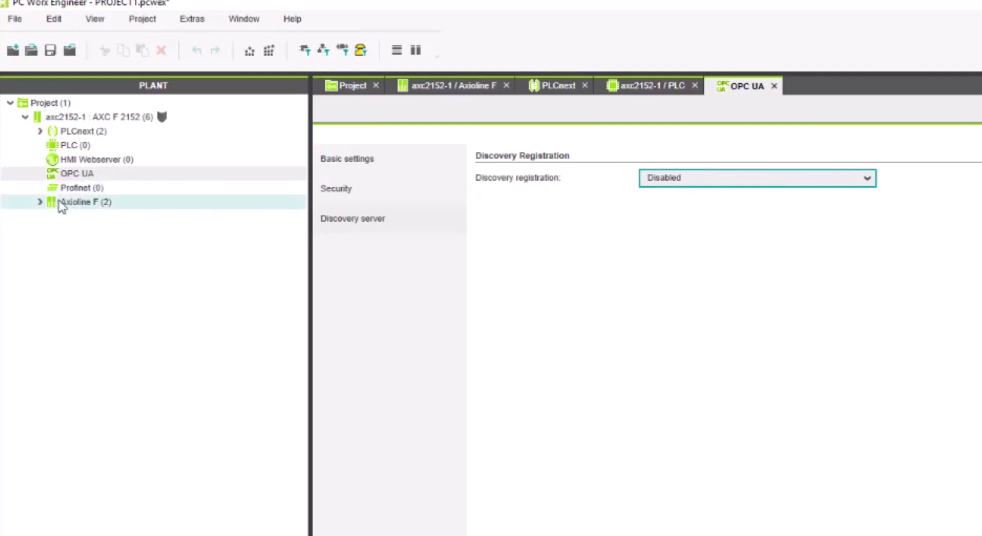
{"action": "left_click", "coordinate": [40, 202]}
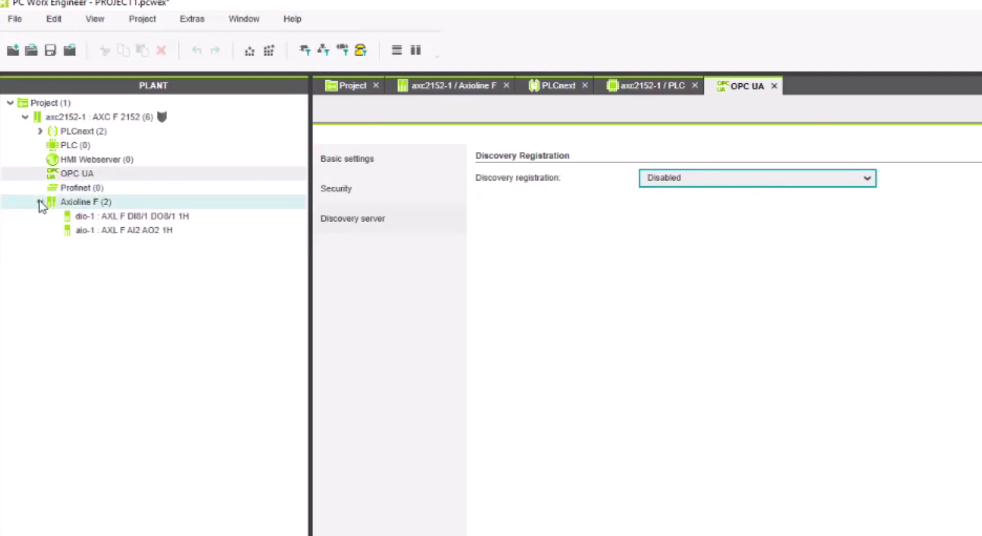
- Open the dio-1 and aio-1 module editors and view their process data lists
{"action": "double_click", "coordinate": [156, 217]}
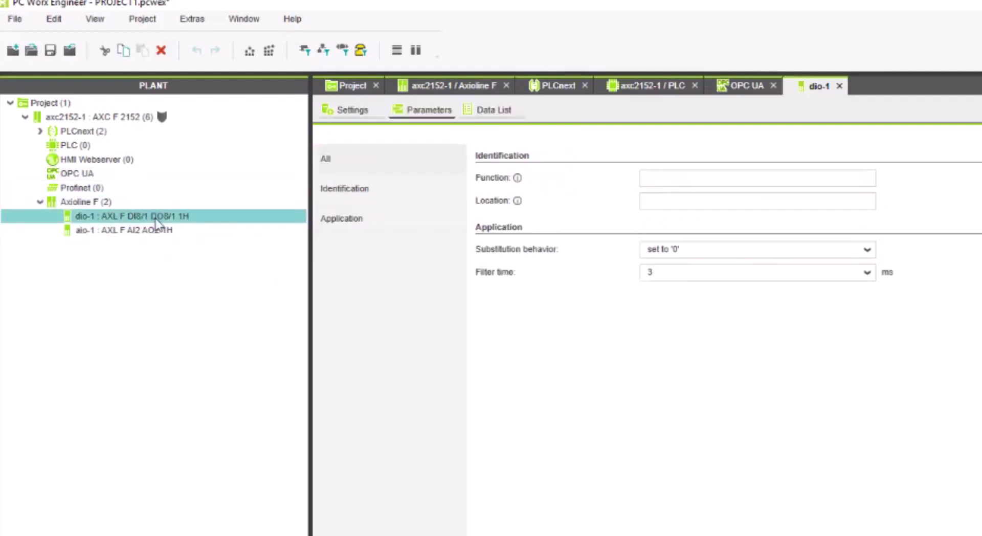
{"action": "left_click", "coordinate": [506, 112]}
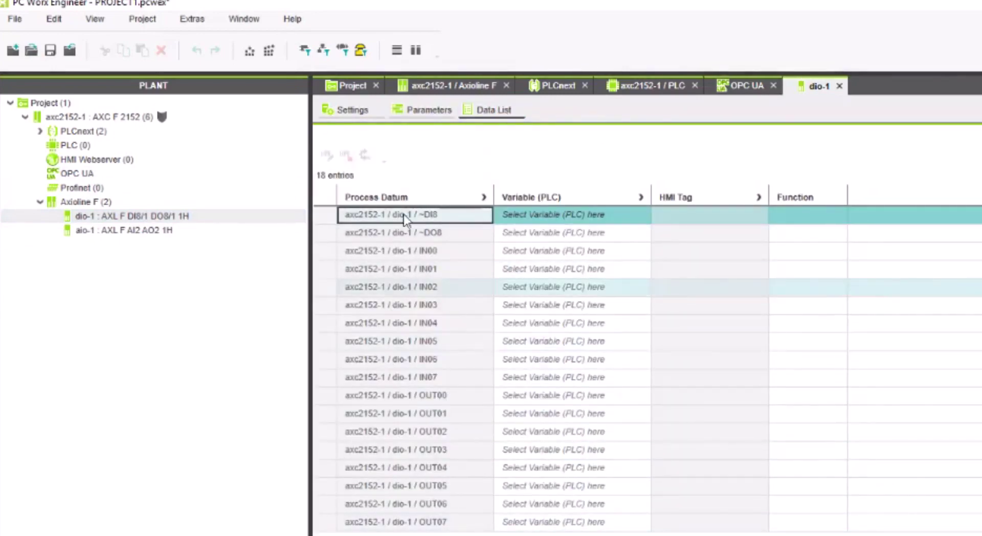
{"action": "double_click", "coordinate": [148, 231]}
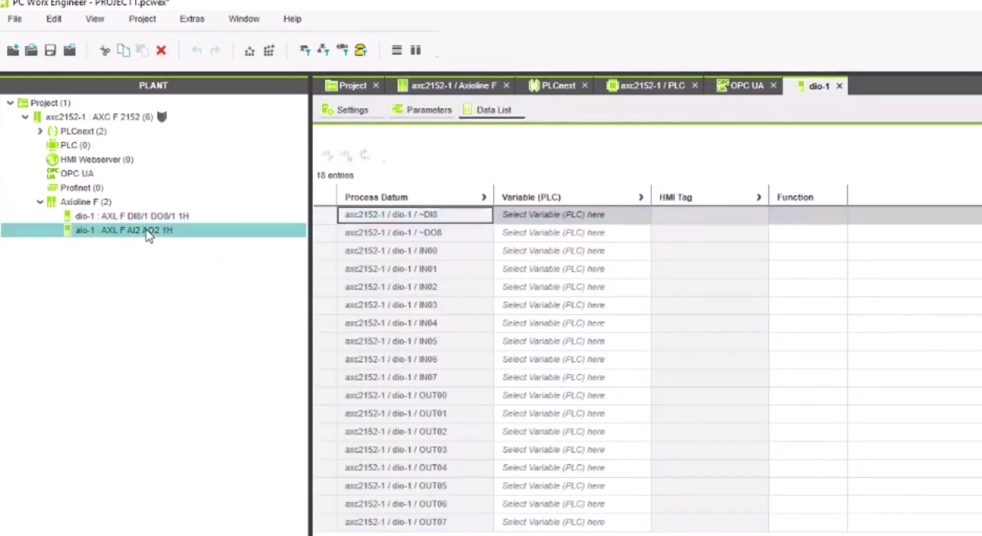
{"action": "left_click", "coordinate": [486, 110]}
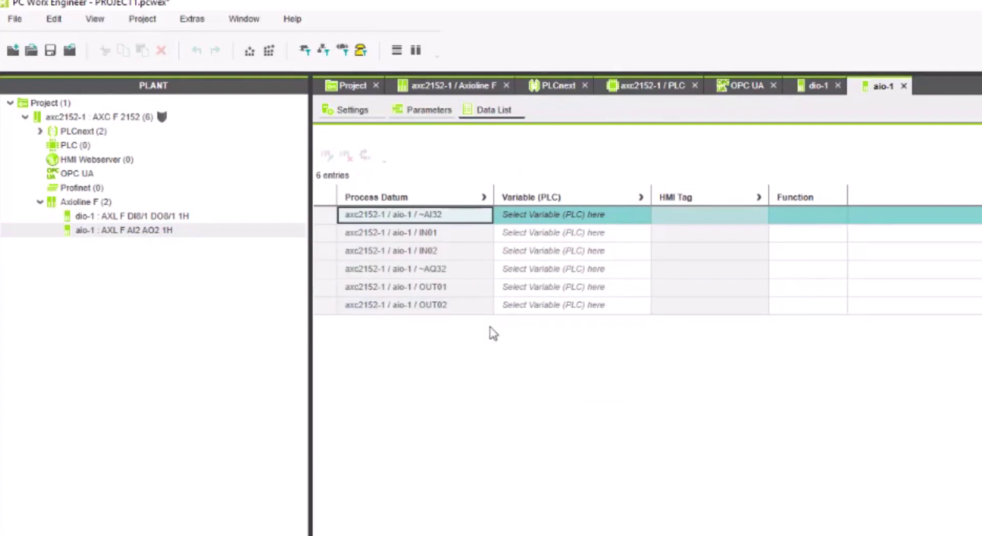
- Show all aio-1 parameter groups (0–10 V ranges, 30 Hz filters), then select the controller
{"action": "left_click", "coordinate": [428, 111]}
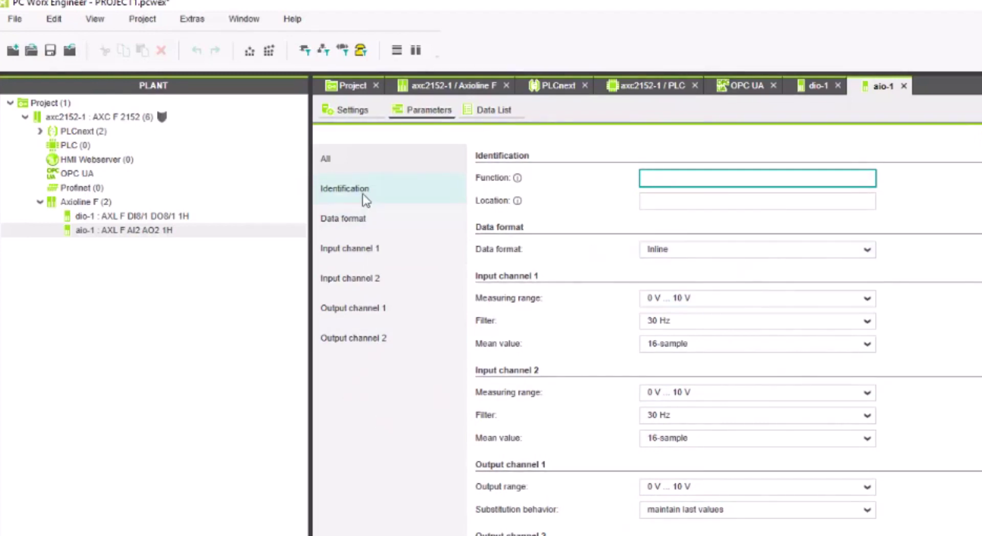
{"action": "left_click", "coordinate": [342, 157]}
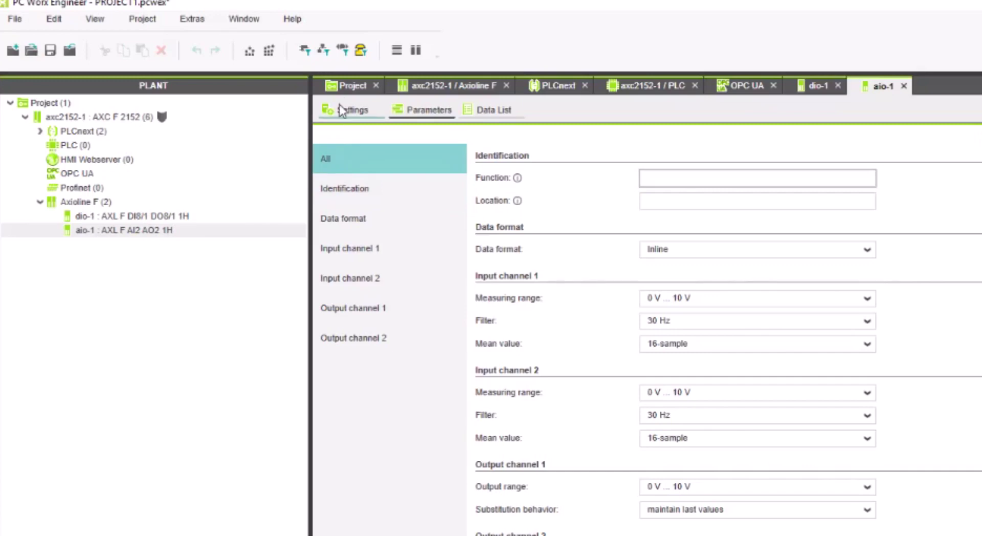
{"action": "left_click", "coordinate": [133, 117]}
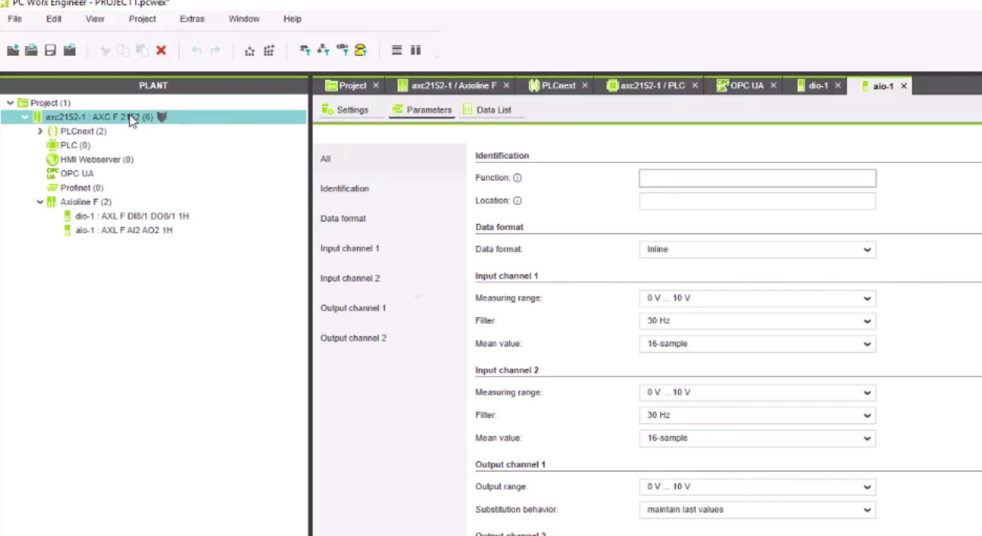
- Connect to axc2152-1 and log in through Secure Device Login with the user name and password
{"action": "right_click", "coordinate": [130, 115]}
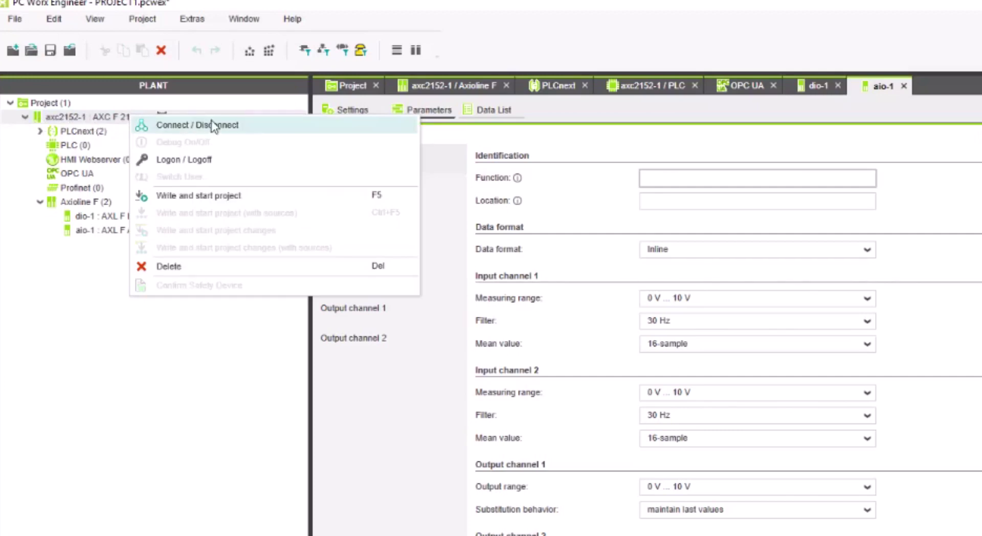
{"action": "left_click", "coordinate": [233, 125]}
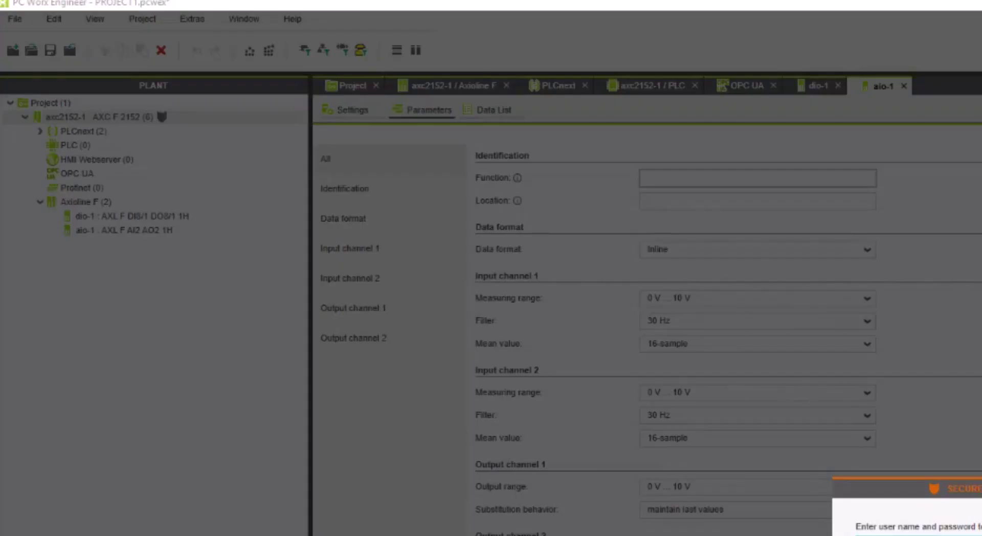
{"action": "left_click", "coordinate": [689, 415]}
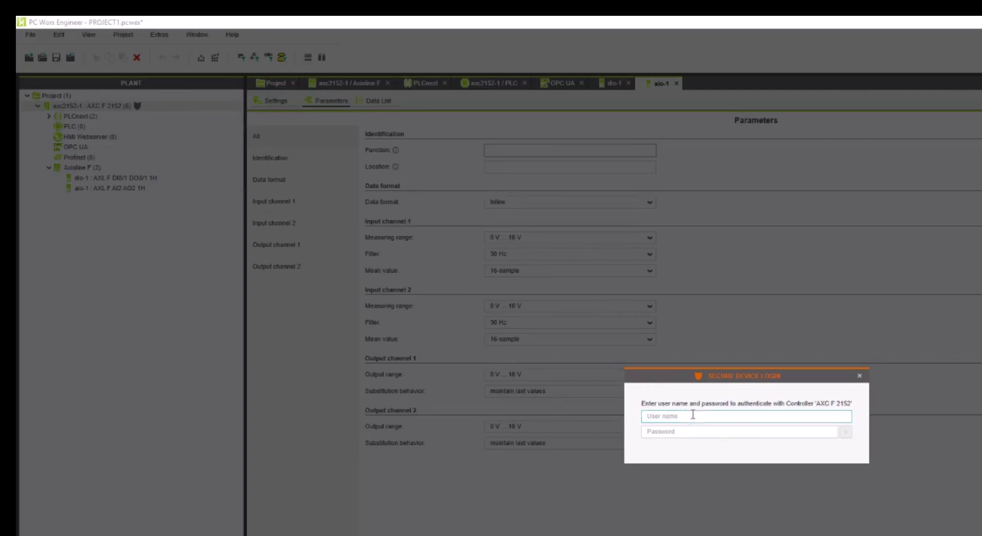
{"action": "type", "text": "admin"}
{"action": "key", "text": "Tab"}
{"action": "type", "text": "*********"}
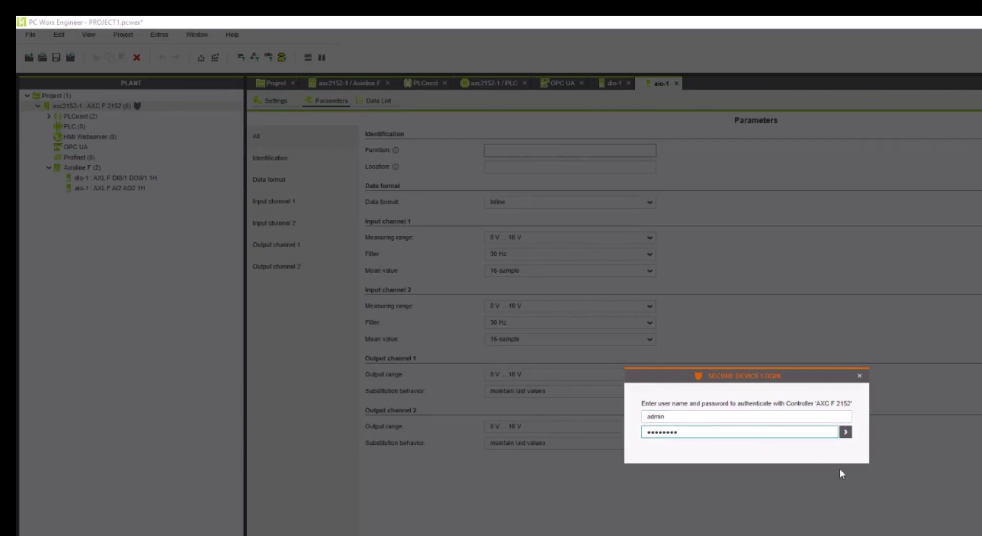
{"action": "left_click", "coordinate": [845, 433]}
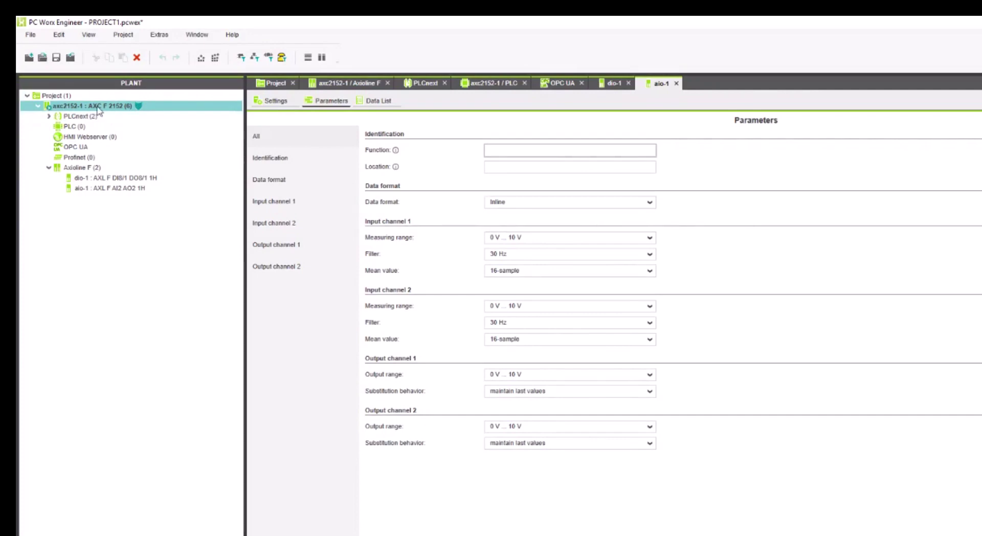
{"action": "key", "text": "Up"}
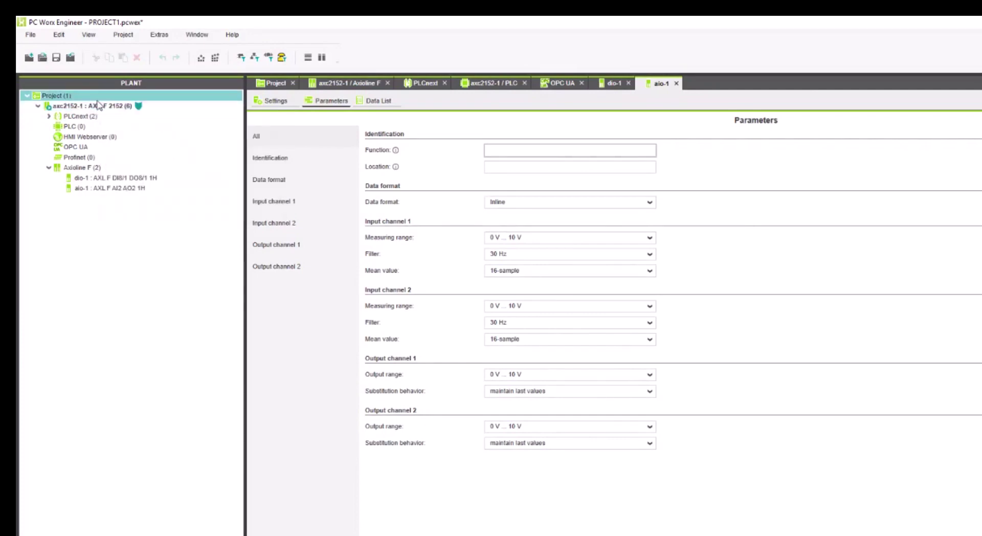
- Turn on debug mode for axc2152-1 and open the PLC Data List with Default expanded
{"action": "right_click", "coordinate": [89, 108]}
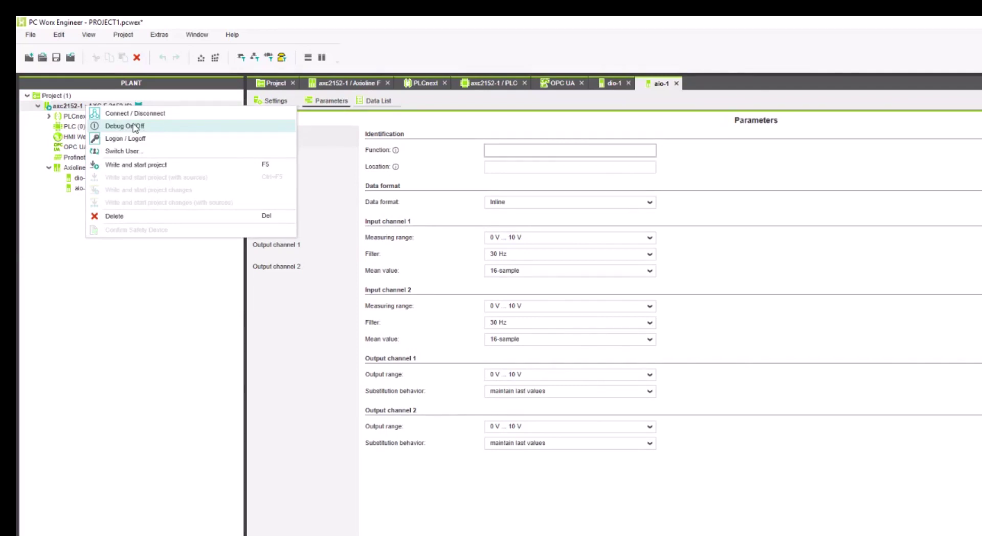
{"action": "left_click", "coordinate": [158, 131]}
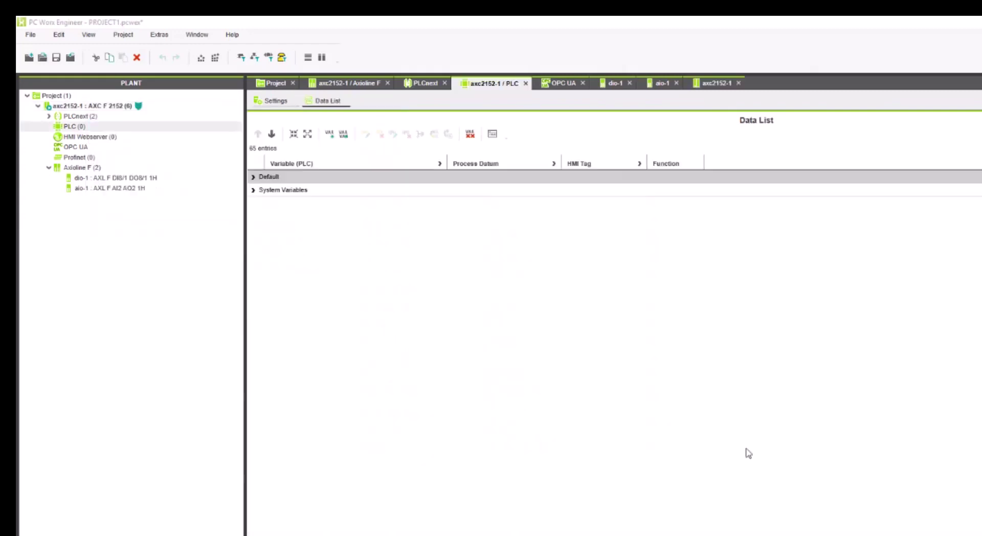
{"action": "double_click", "coordinate": [78, 127]}
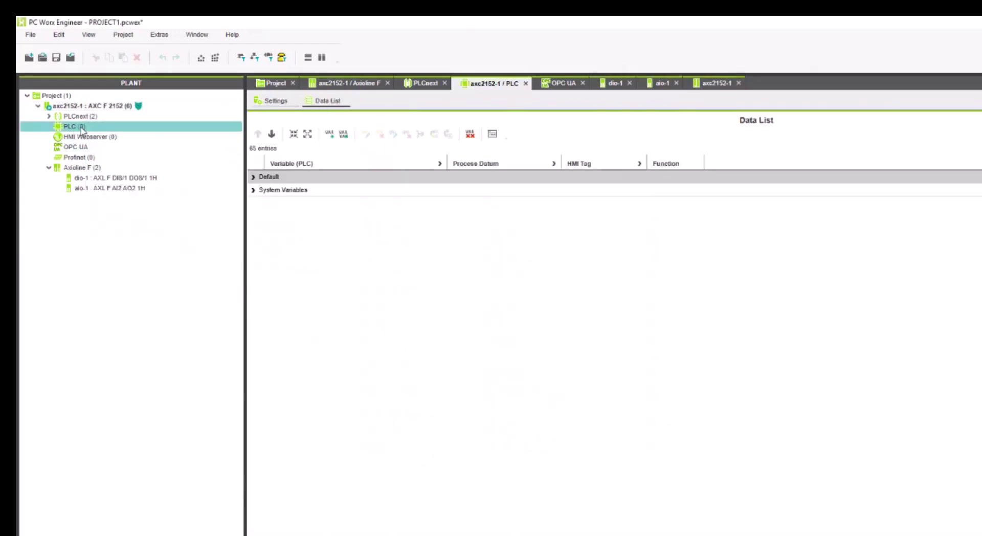
{"action": "left_click", "coordinate": [253, 177]}
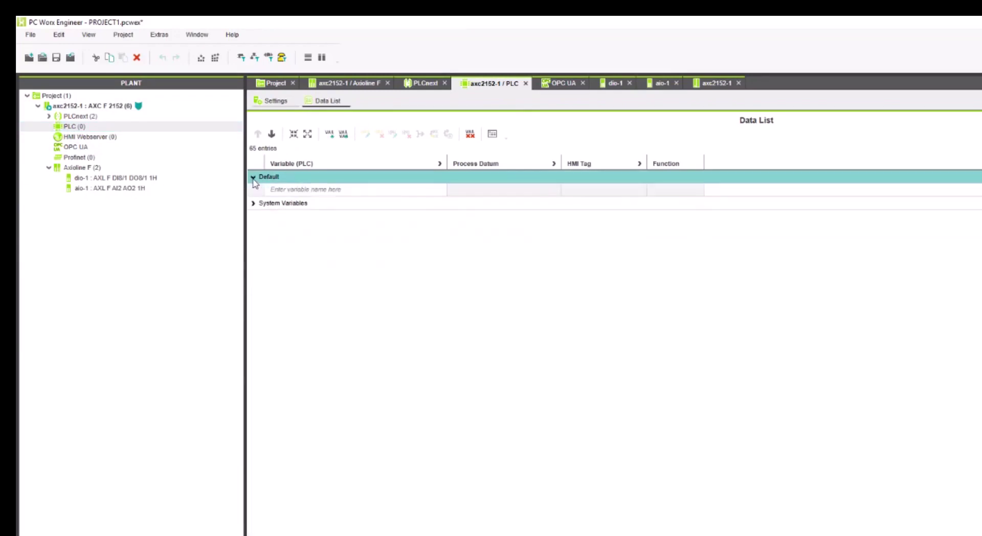